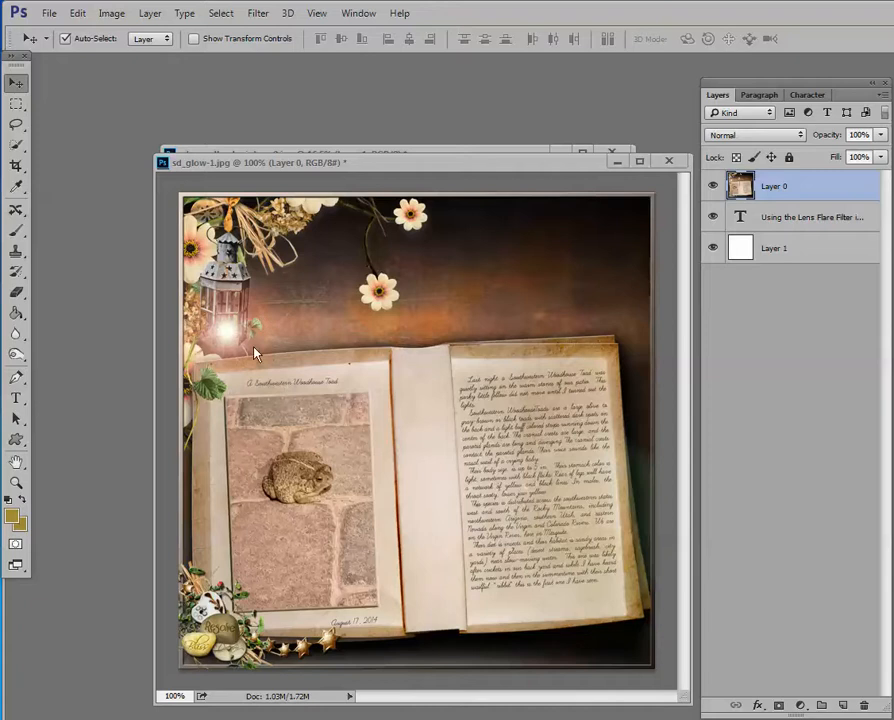
Hide Layer 0 in sd_glow-1.jpg, minimize that document and enlarge the sd_woodland-winter-p9.jpg window to show the whole image.
click(713, 187)
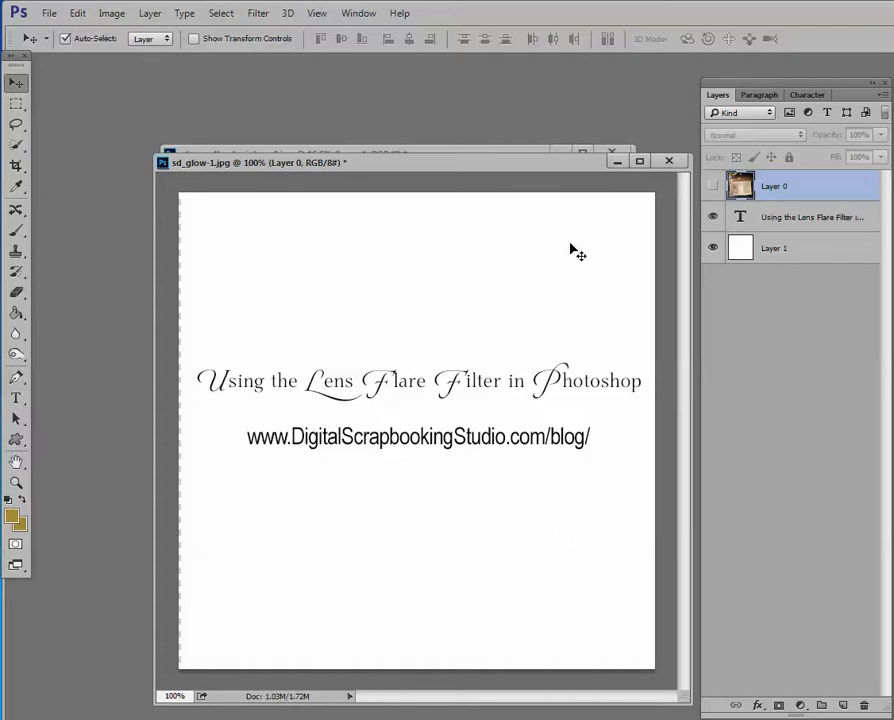
click(616, 163)
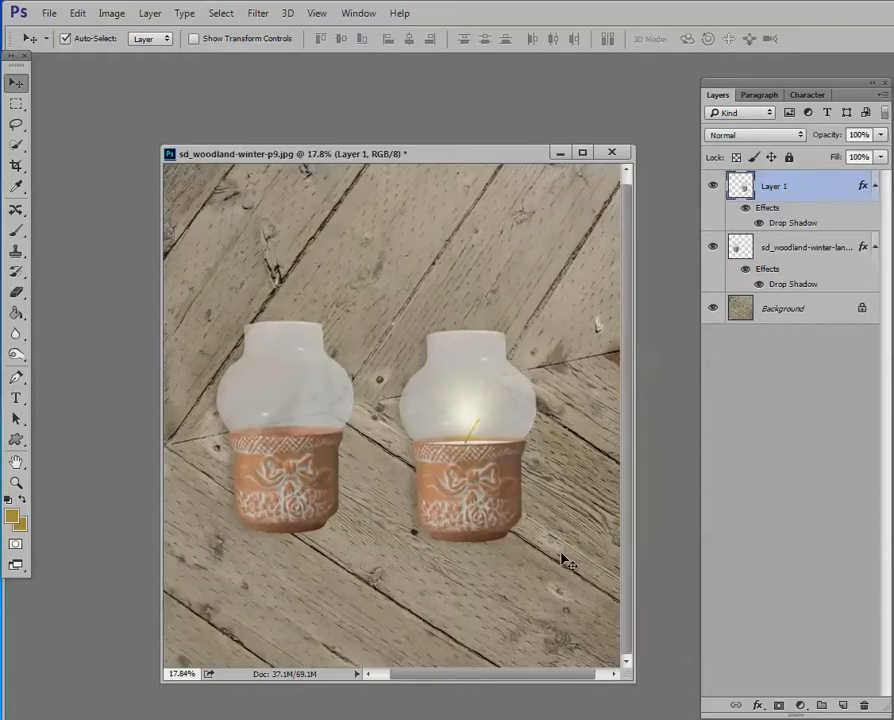
drag(632, 680, 690, 699)
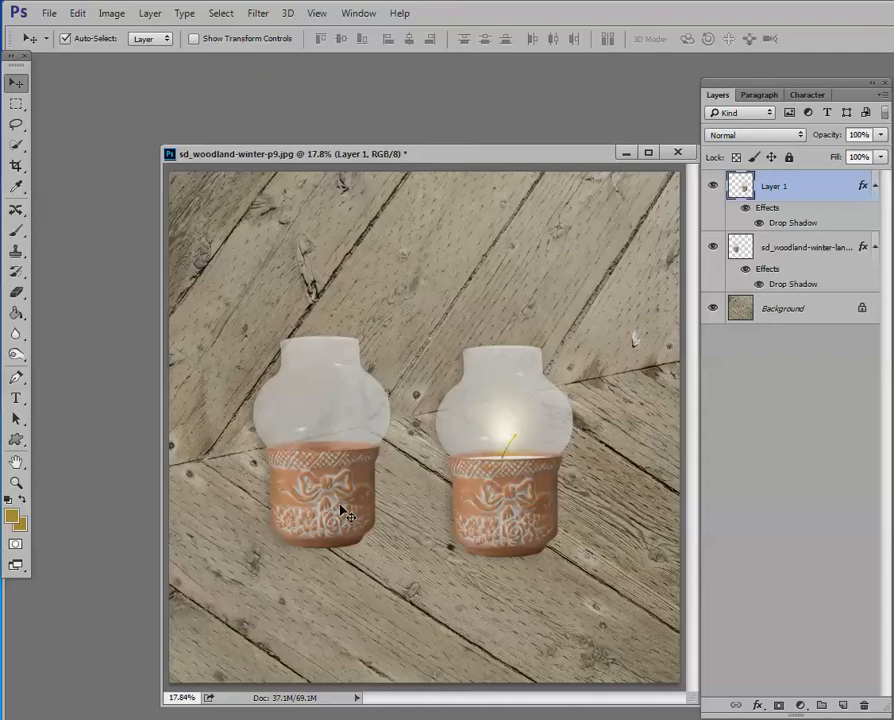
Hide the lit lantern on Layer 1 and move the unlit lantern to the middle of the wooden background.
drag(335, 476, 335, 484)
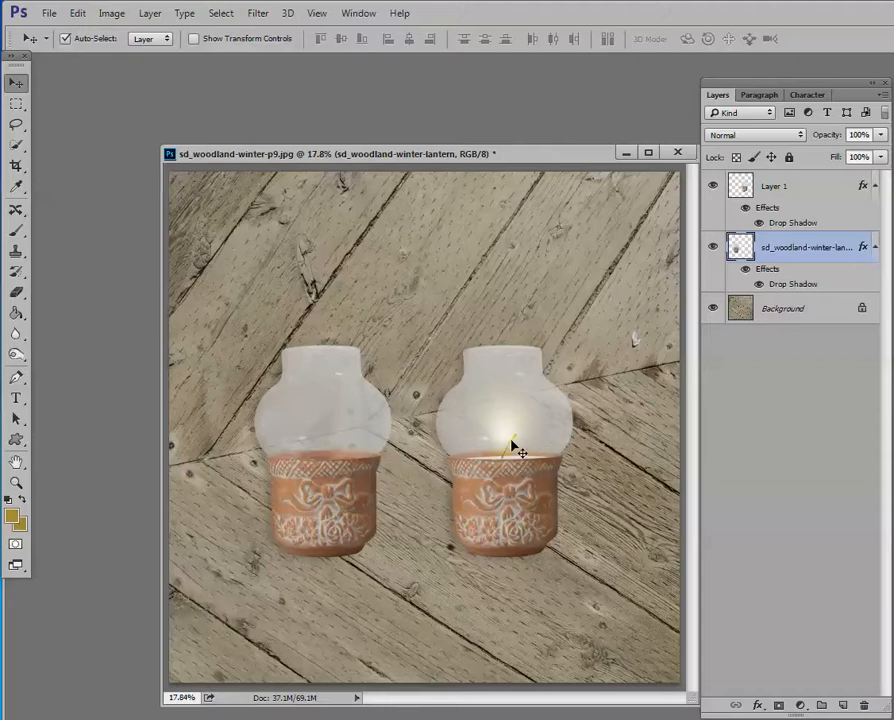
click(714, 249)
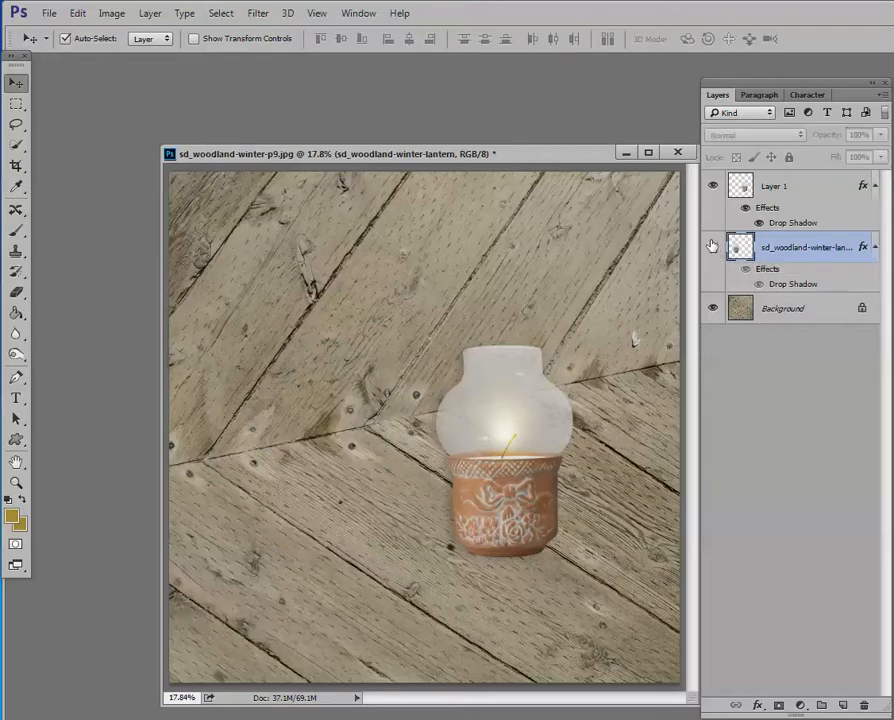
click(713, 247)
click(713, 186)
drag(368, 428, 474, 407)
scroll(480, 384, up, 3)
scroll(480, 388, up, 1)
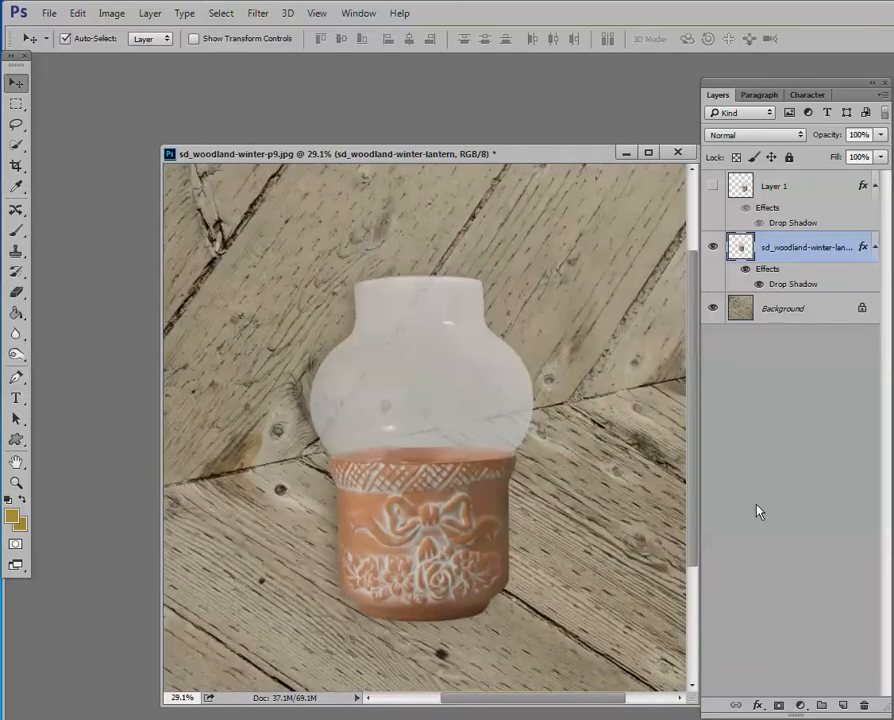
Add three empty layers directly above the unlit lantern layer and select the lowest of them.
click(842, 706)
click(842, 706)
click(842, 706)
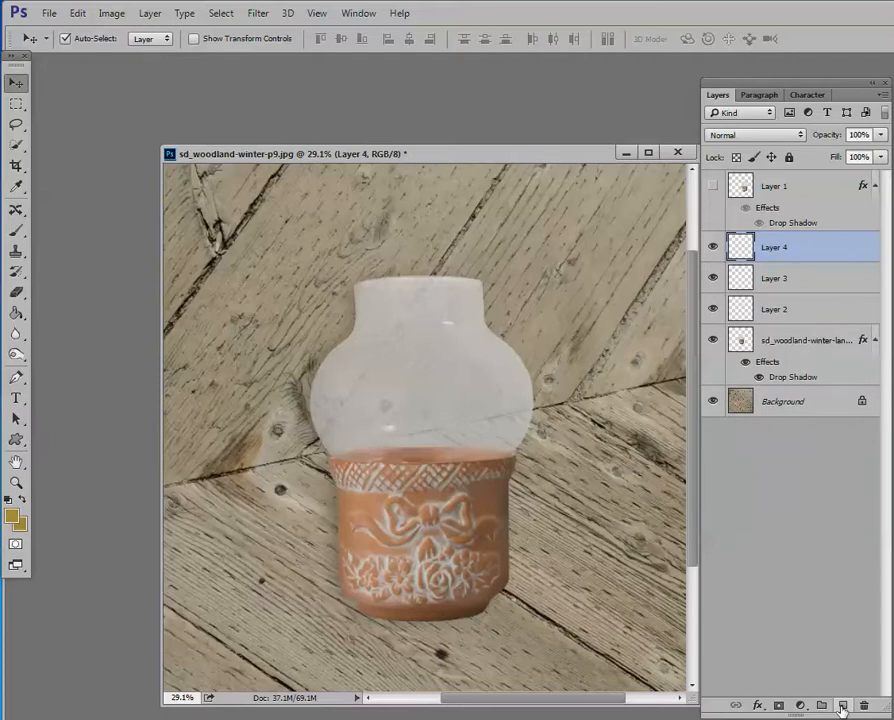
click(818, 316)
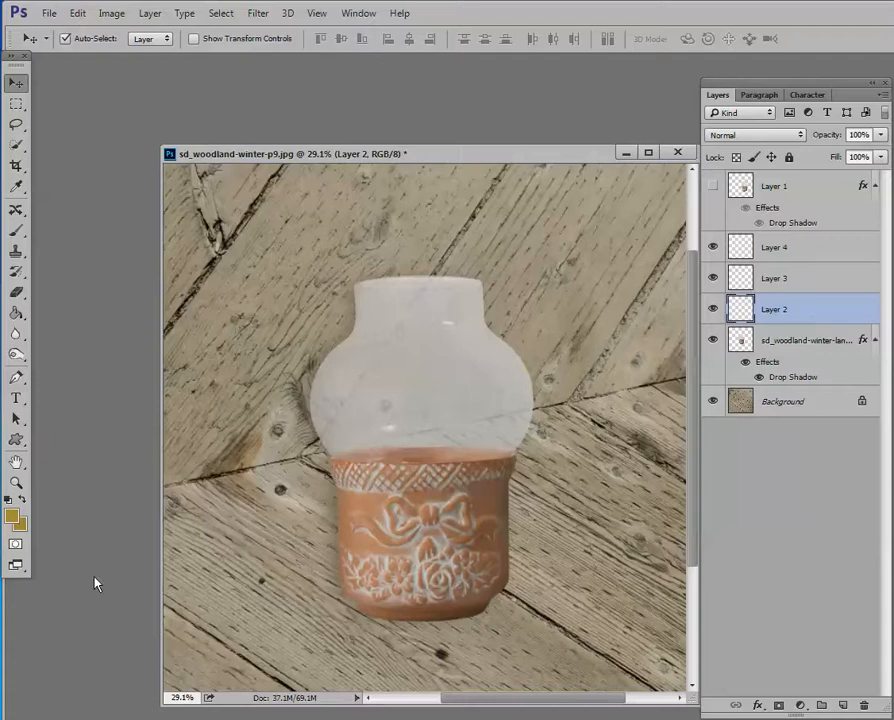
Set the foreground color to the golden hex value a58c33.
click(12, 515)
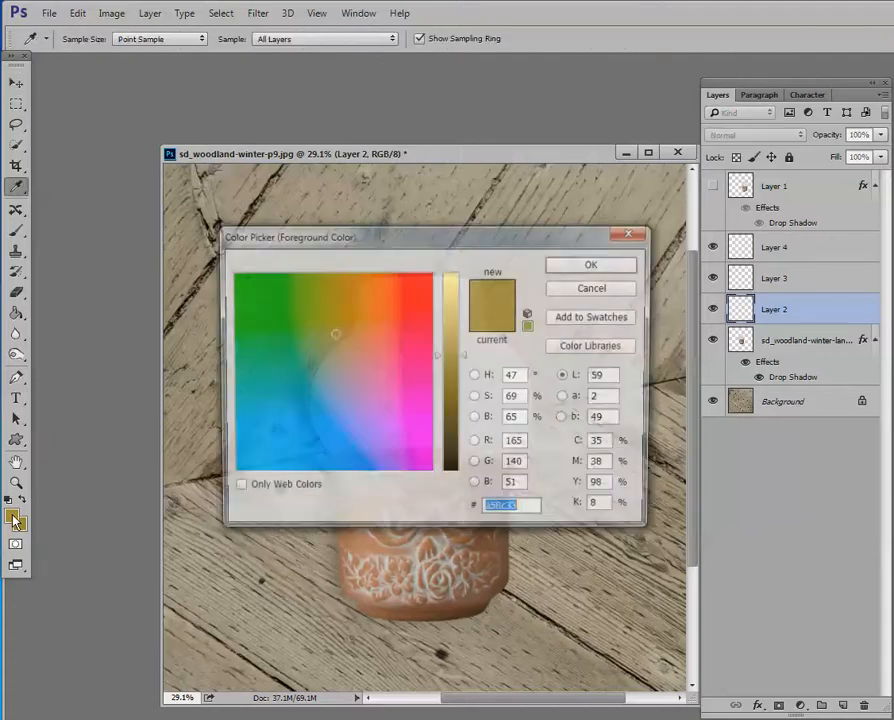
mouse_move(336, 334)
mouse_down()
mouse_move(294, 326)
mouse_move(322, 386)
mouse_move(362, 332)
mouse_move(357, 385)
mouse_up()
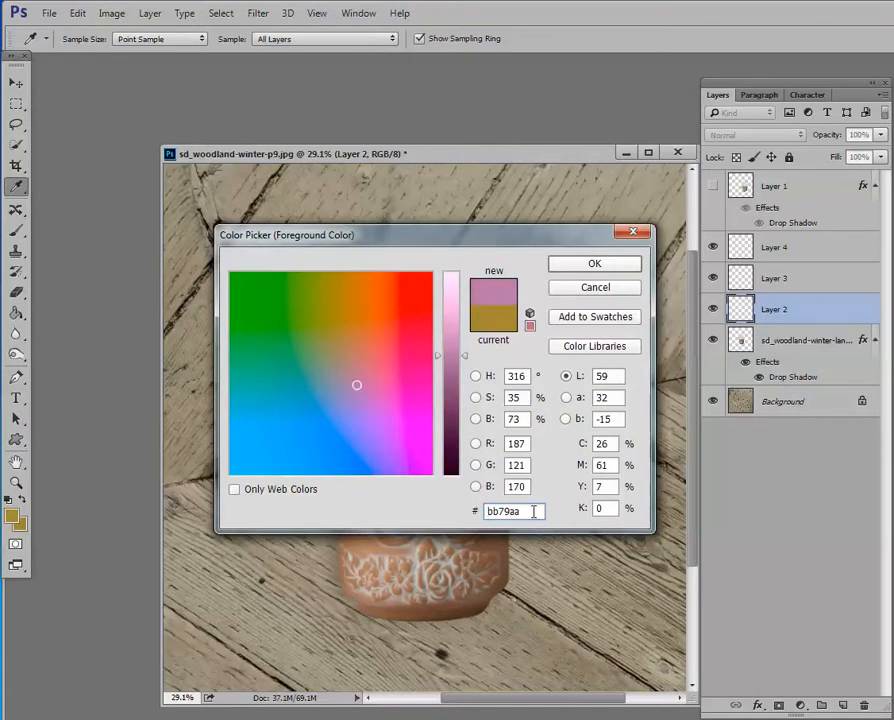
drag(534, 511, 445, 515)
text(a58c)
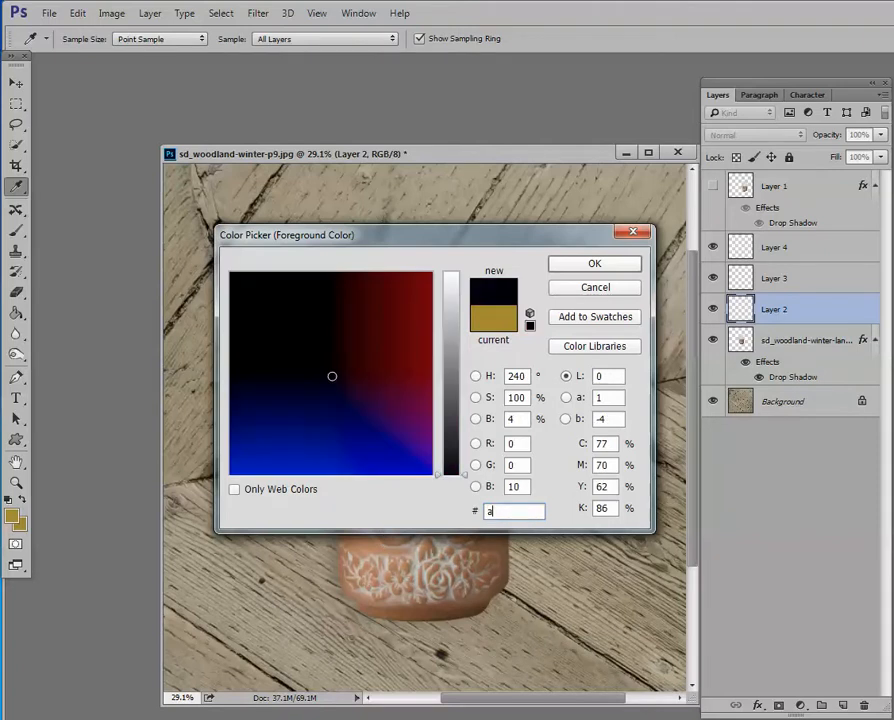
text(33)
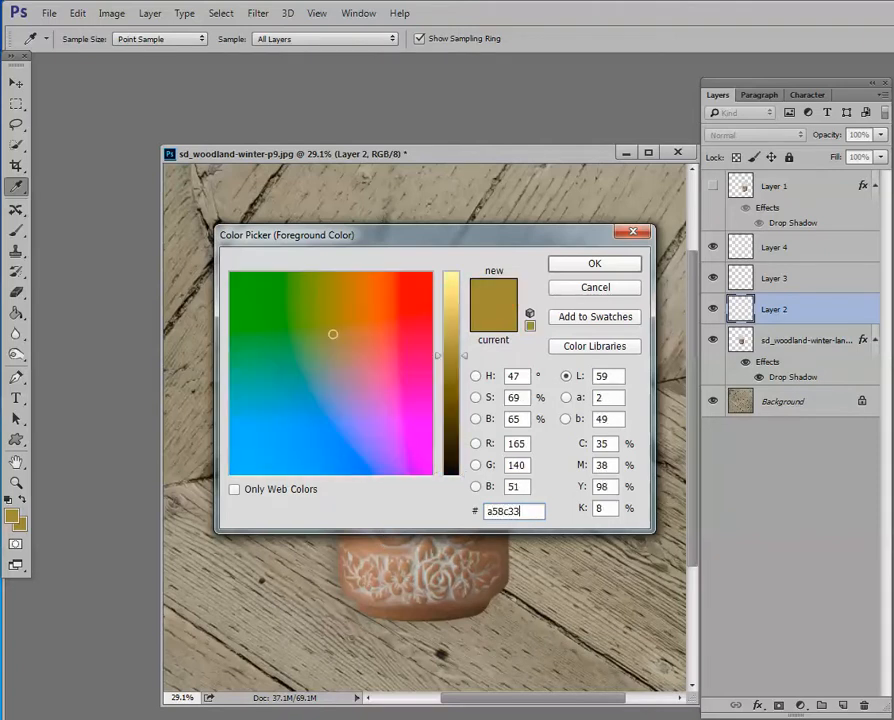
click(596, 266)
key(v)
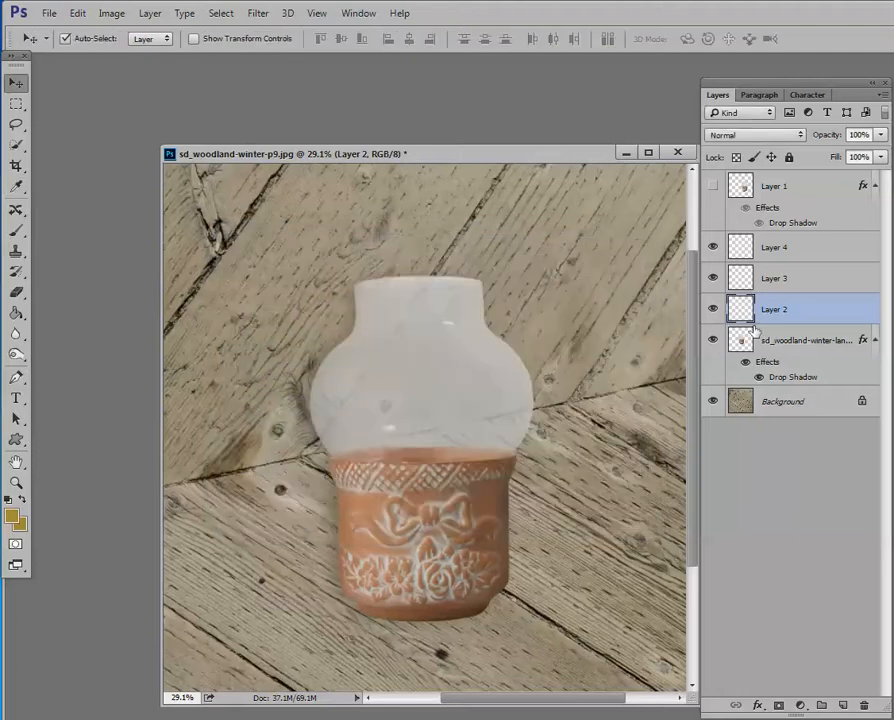
Set up the Brush tool with a soft round tip of 250 px and 0% hardness.
click(16, 231)
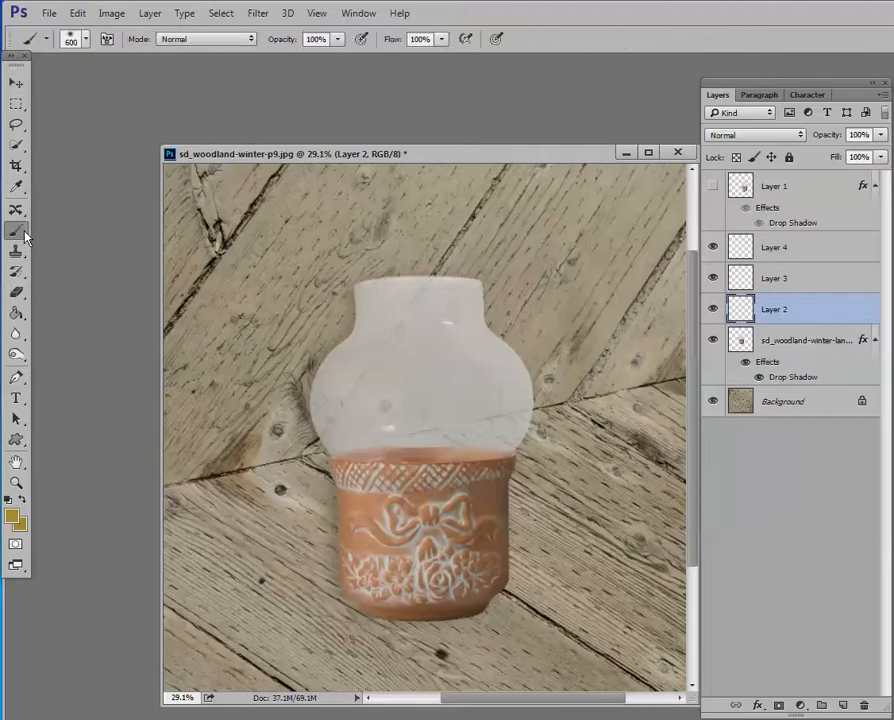
click(85, 42)
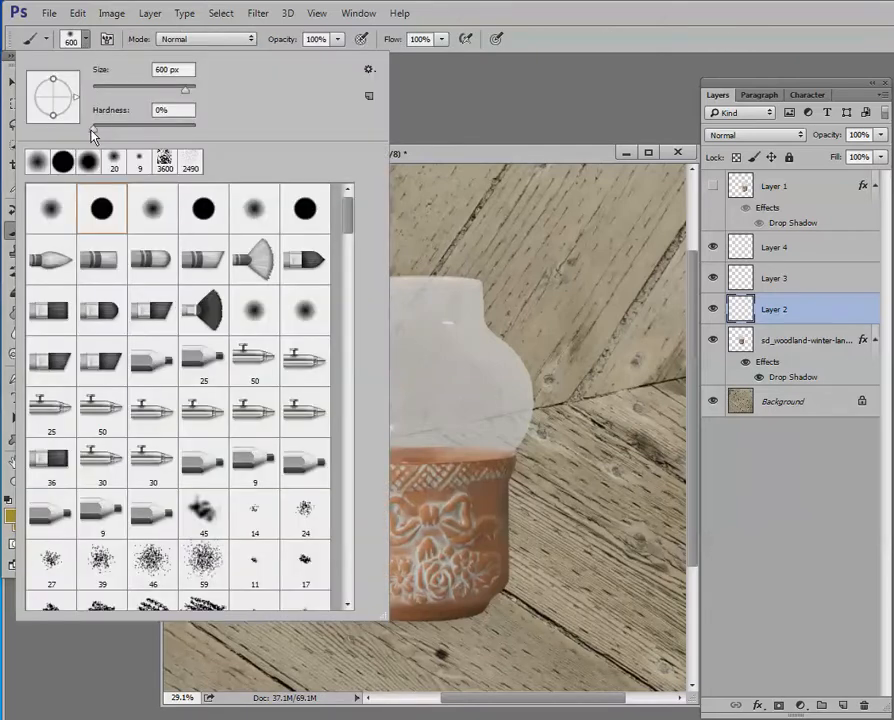
click(165, 110)
double_click(160, 69)
text(250)
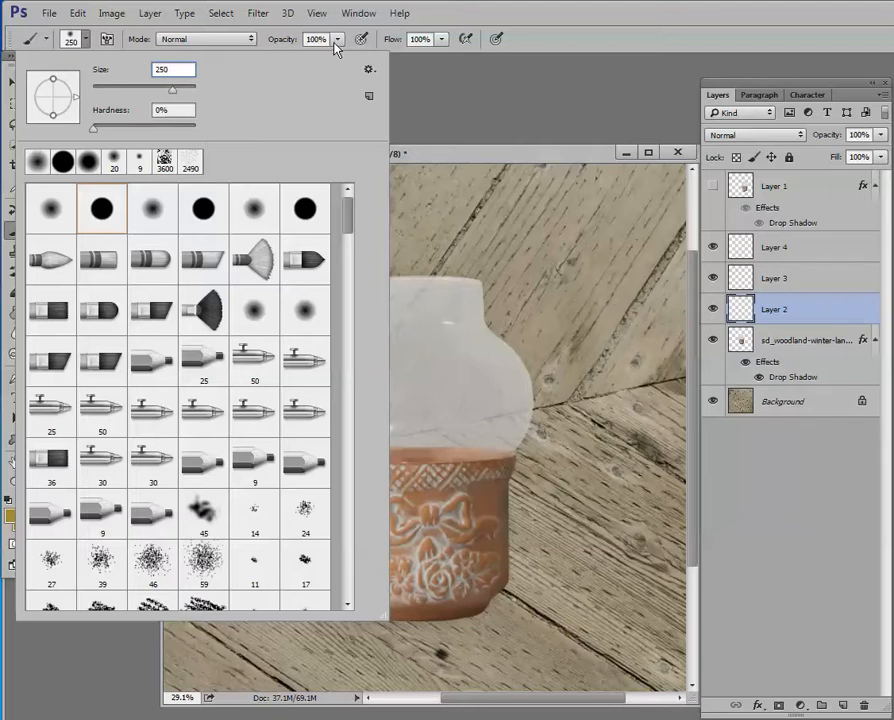
key(Return)
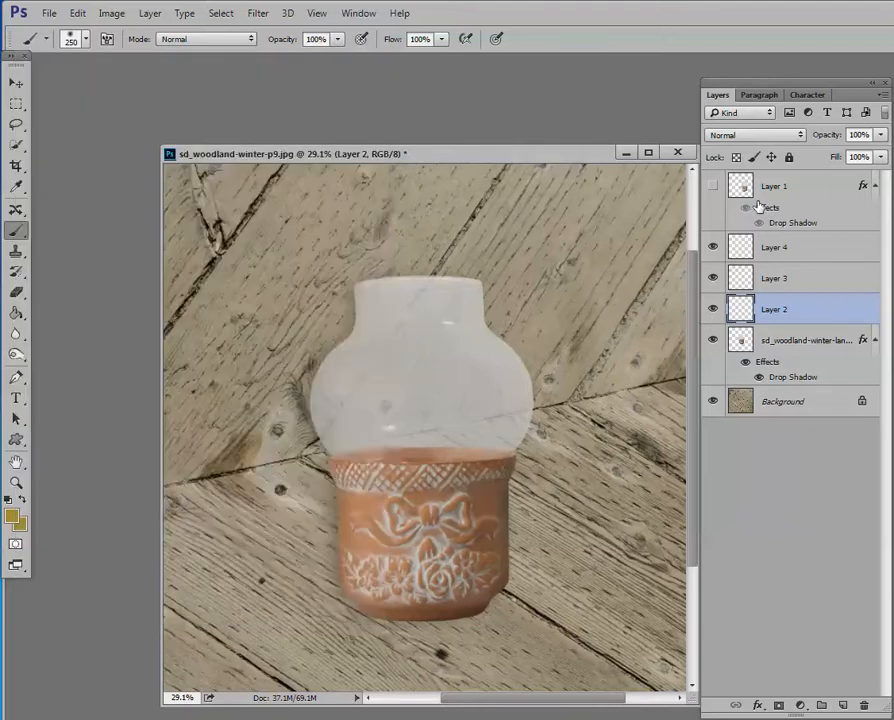
Paint a single golden dab in the lower middle of the glass on Layer 2 and set the layer to Color Dodge.
click(422, 423)
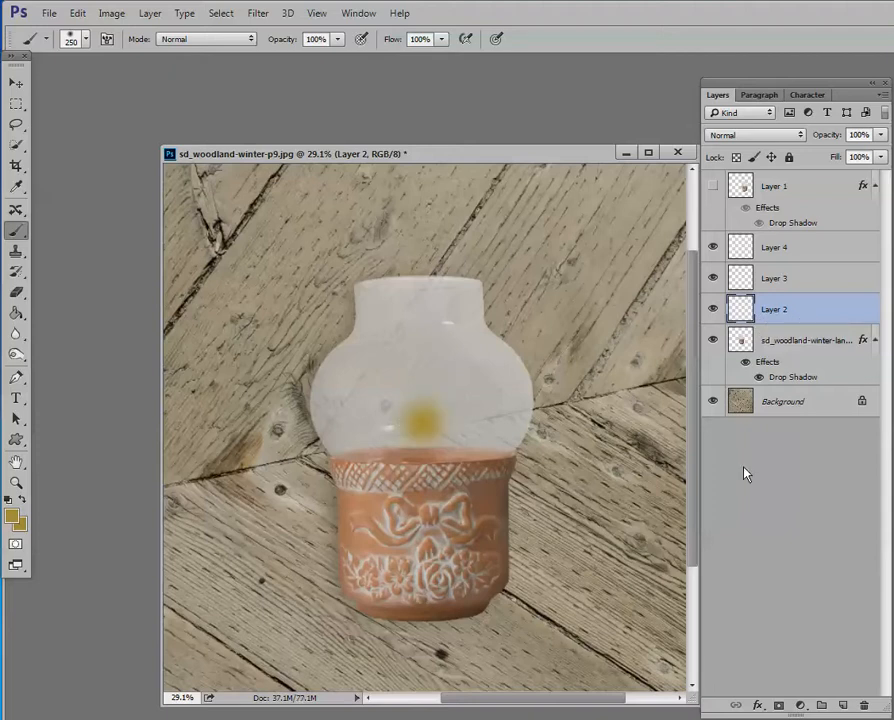
click(765, 140)
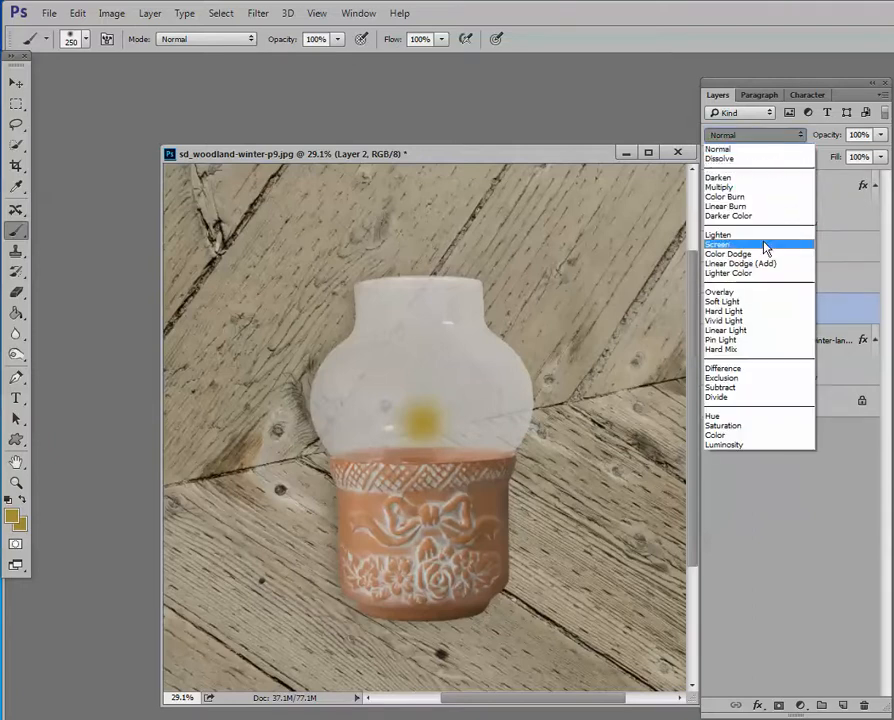
click(763, 255)
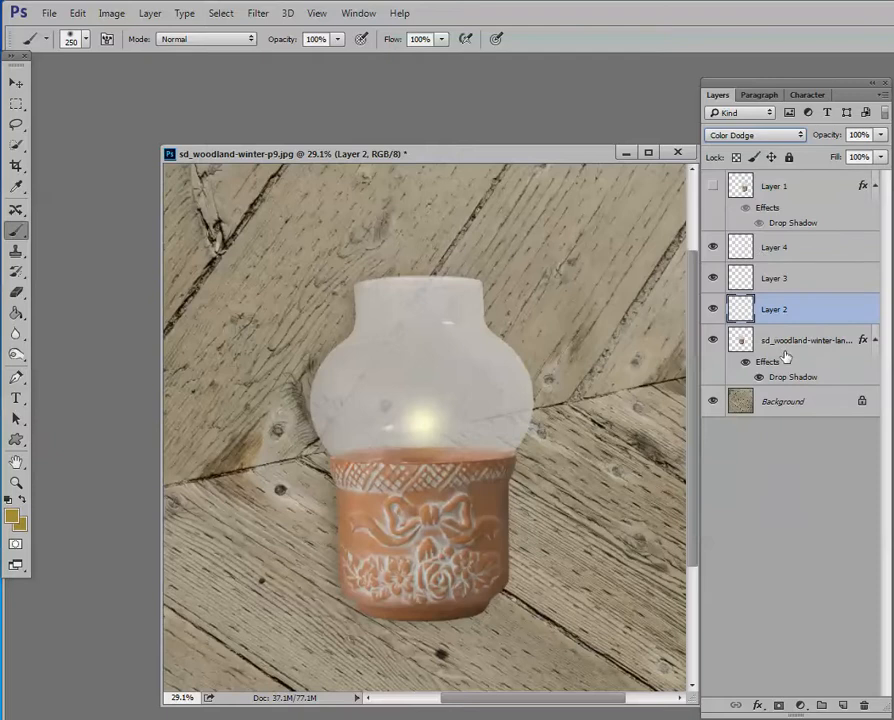
Paint a single 300 px dab on Layer 3 slightly above the center of the first glow and set the layer to Color Dodge.
click(801, 286)
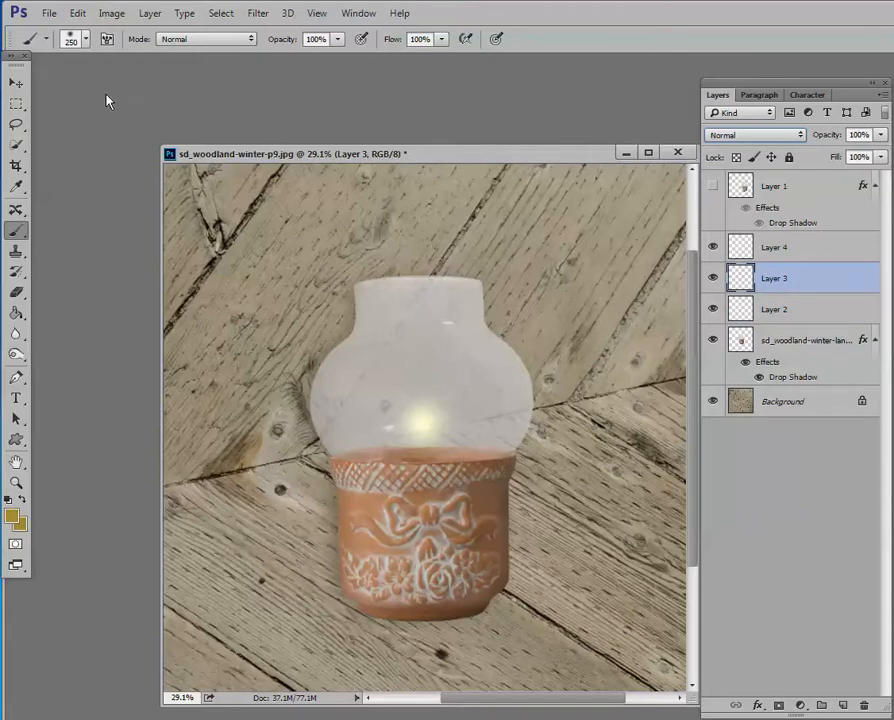
click(86, 48)
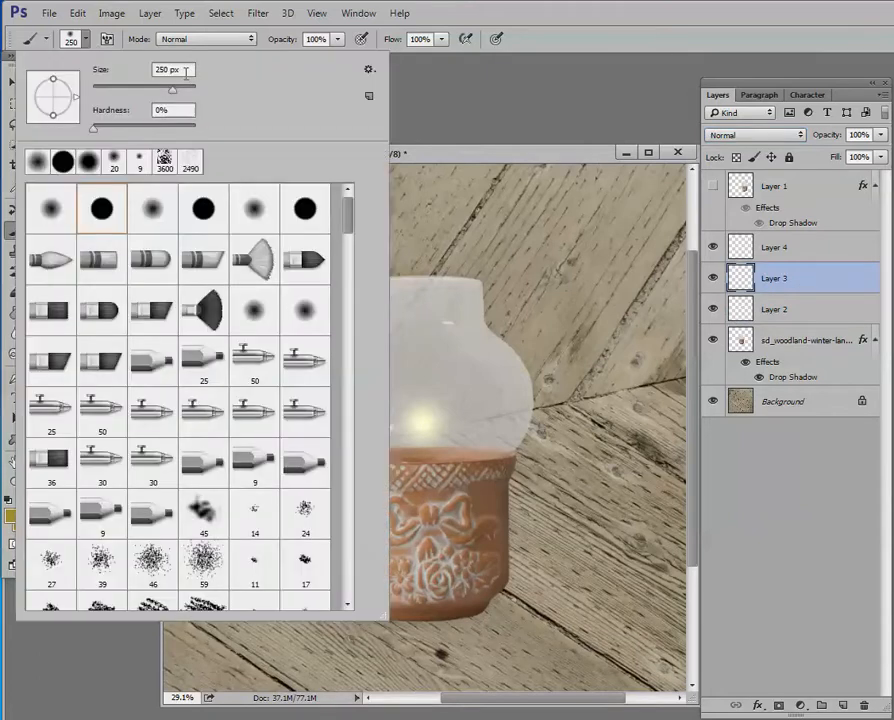
text(300)
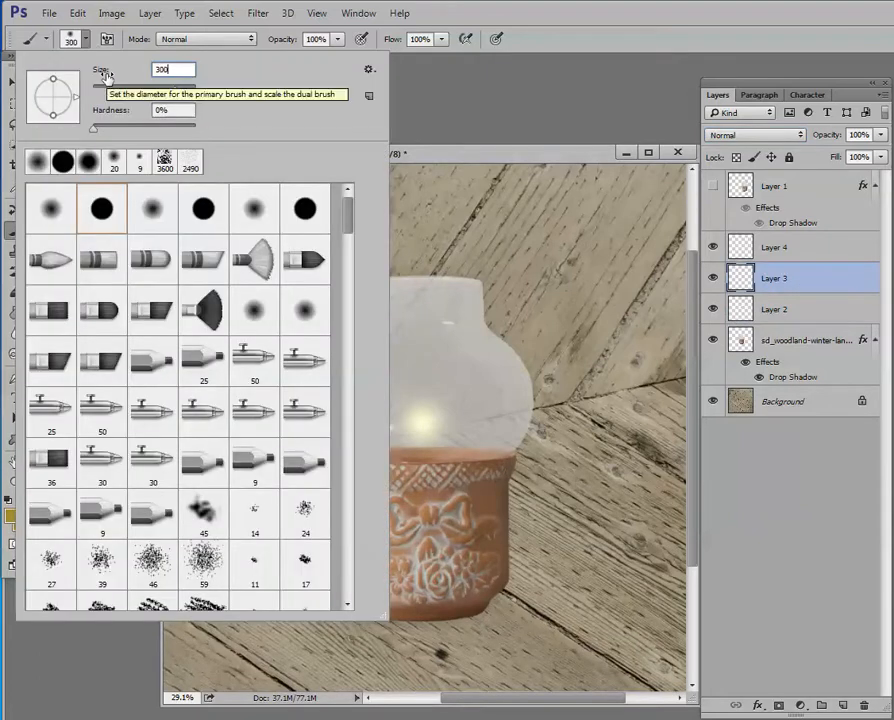
key(Return)
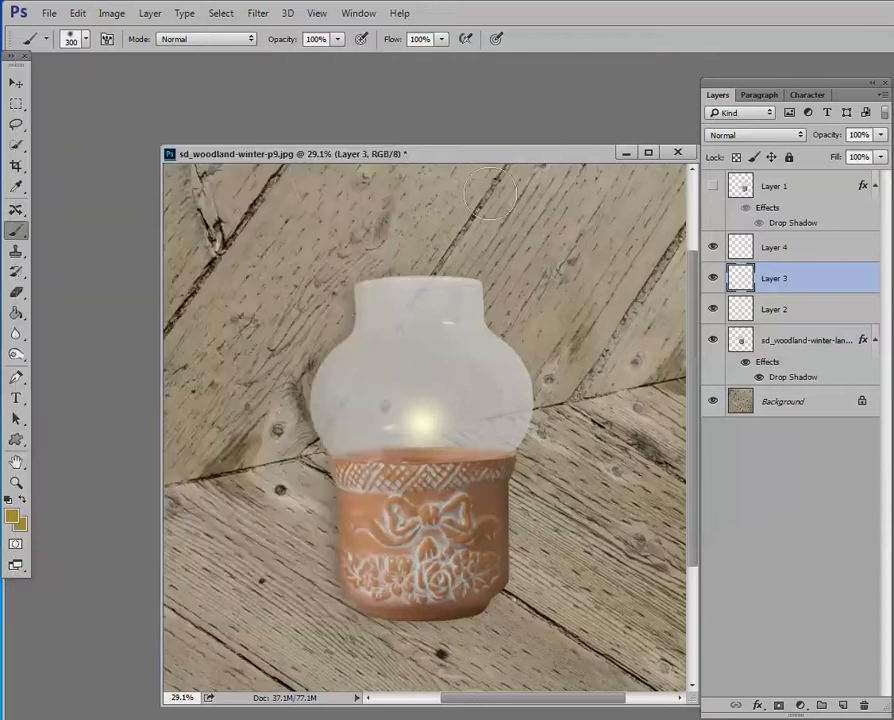
click(421, 414)
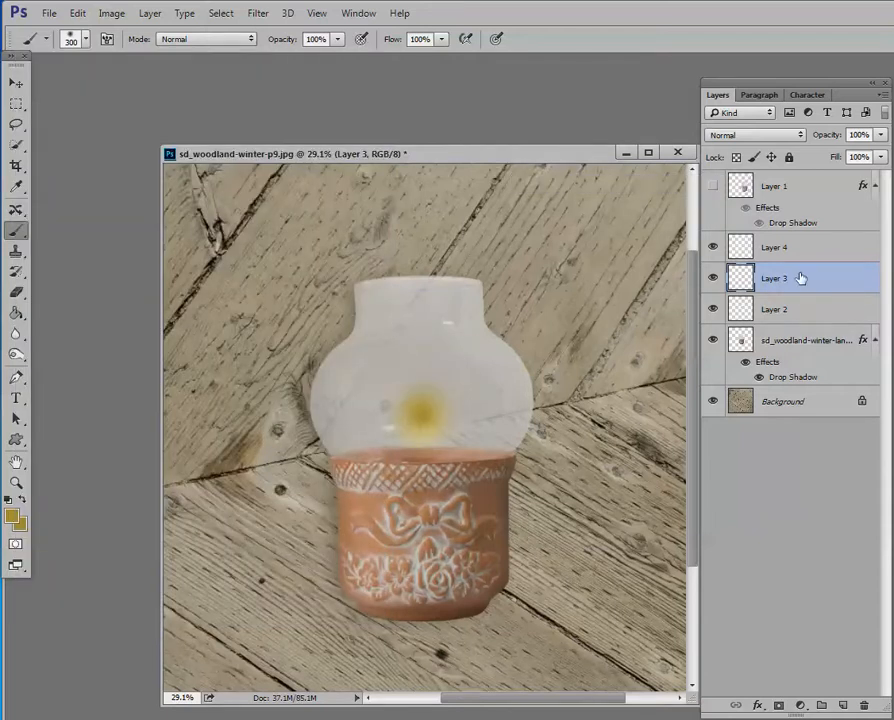
click(740, 135)
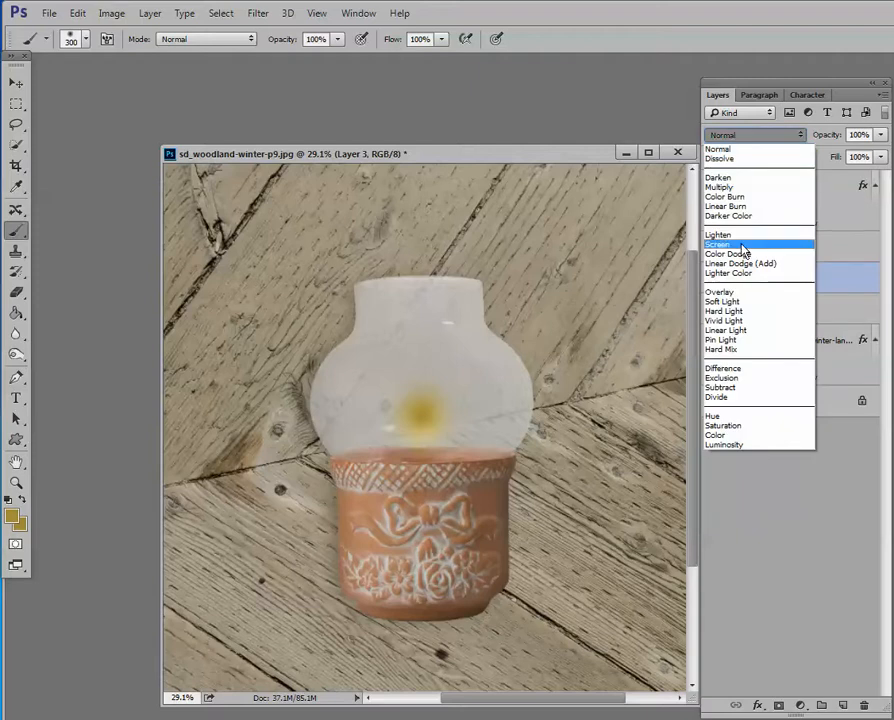
click(740, 255)
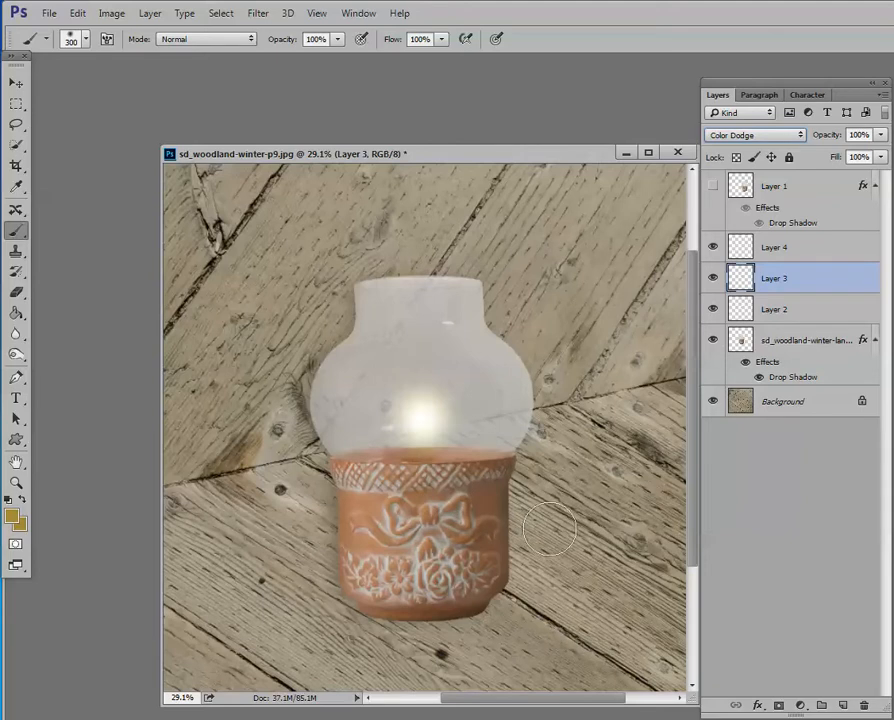
Paint a single 600 px dab on Layer 4 higher in the glass, set the layer to Color Dodge, and leave the Brush for the Move tool.
click(795, 255)
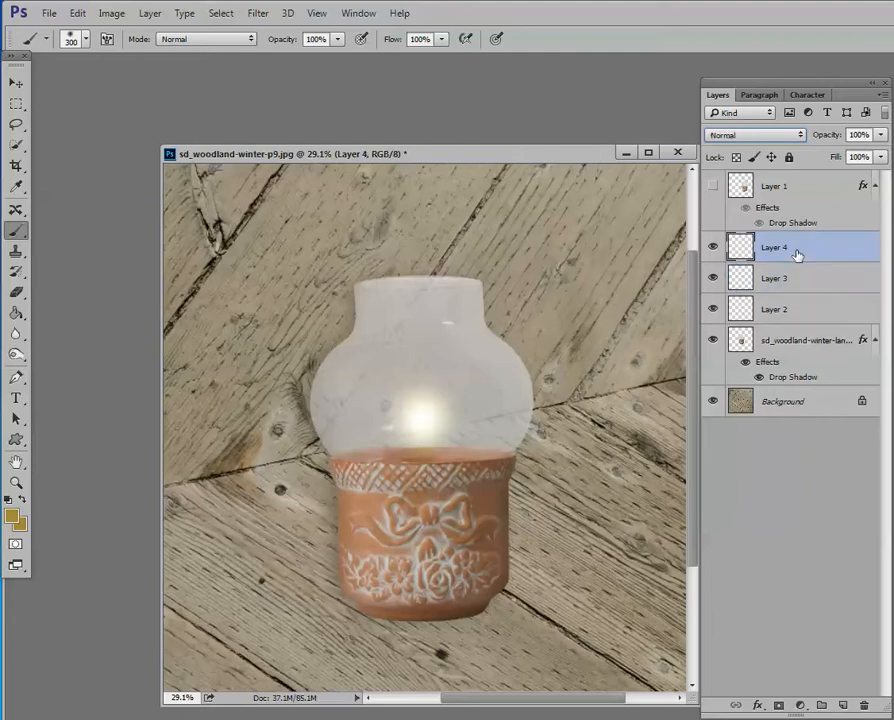
click(87, 40)
click(98, 72)
text(600)
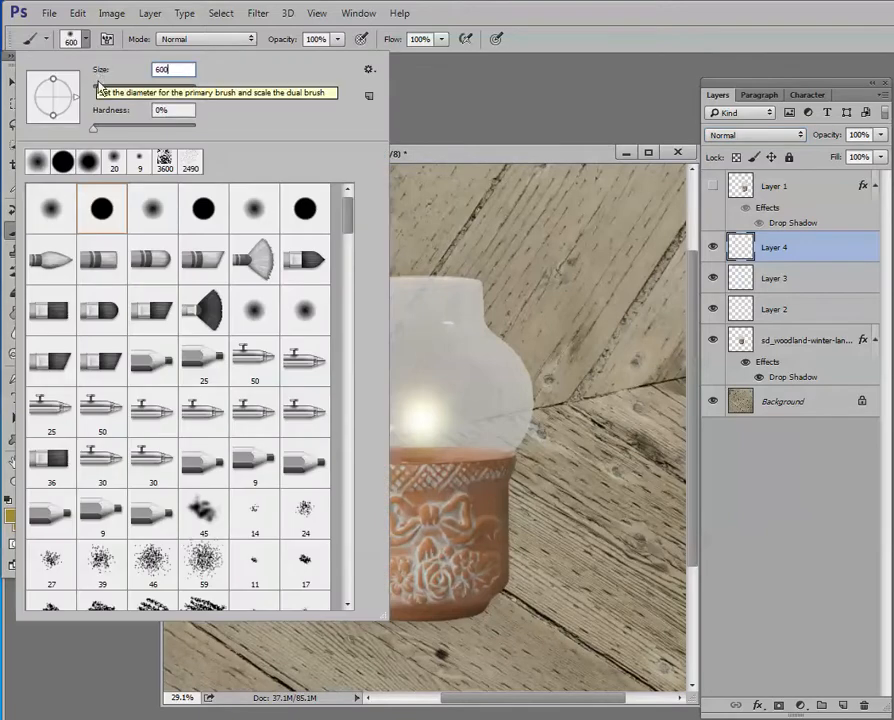
click(822, 252)
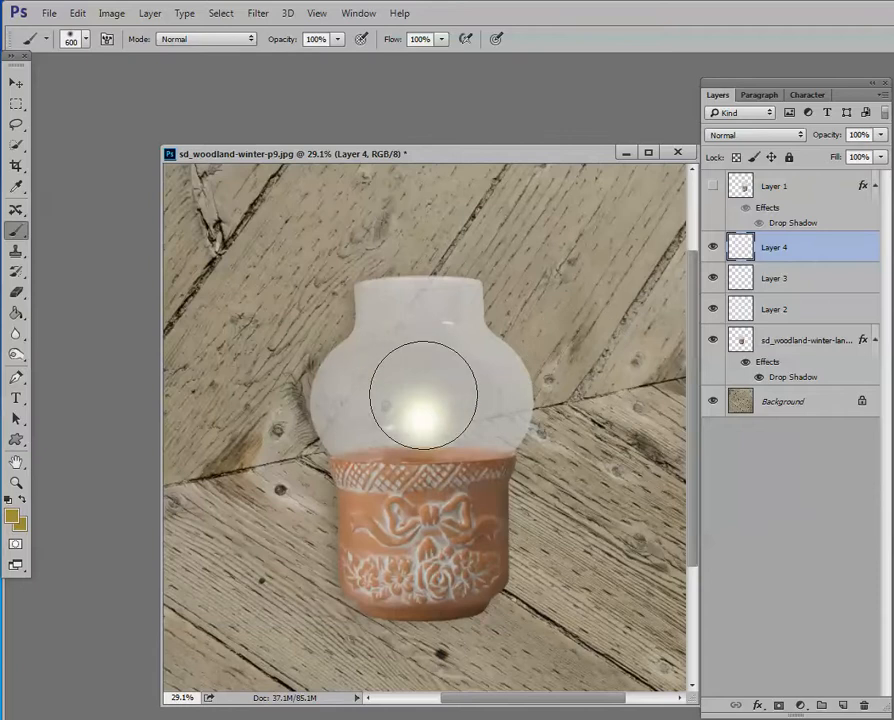
click(421, 377)
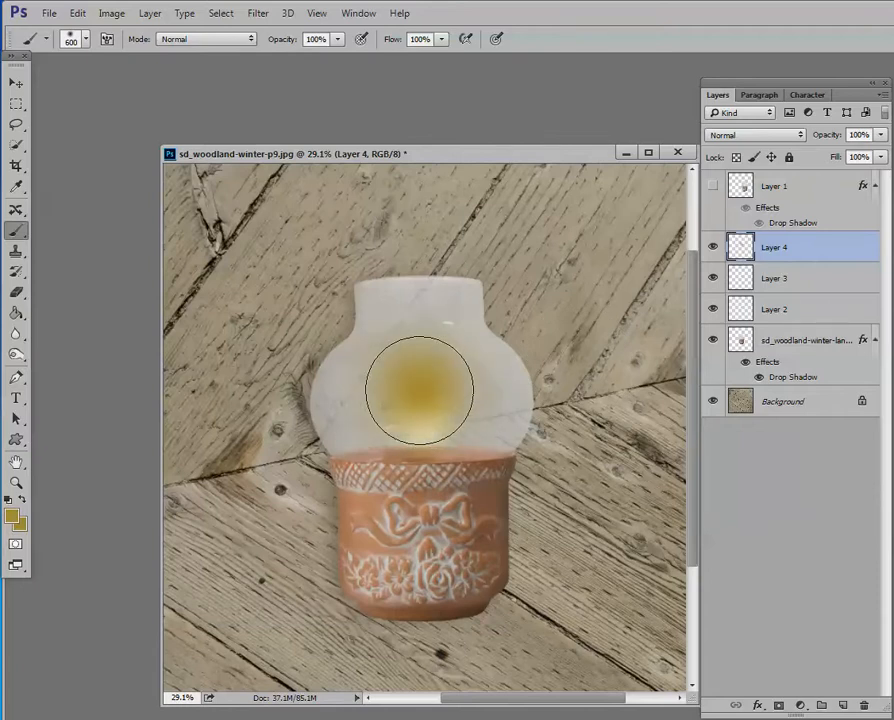
click(780, 135)
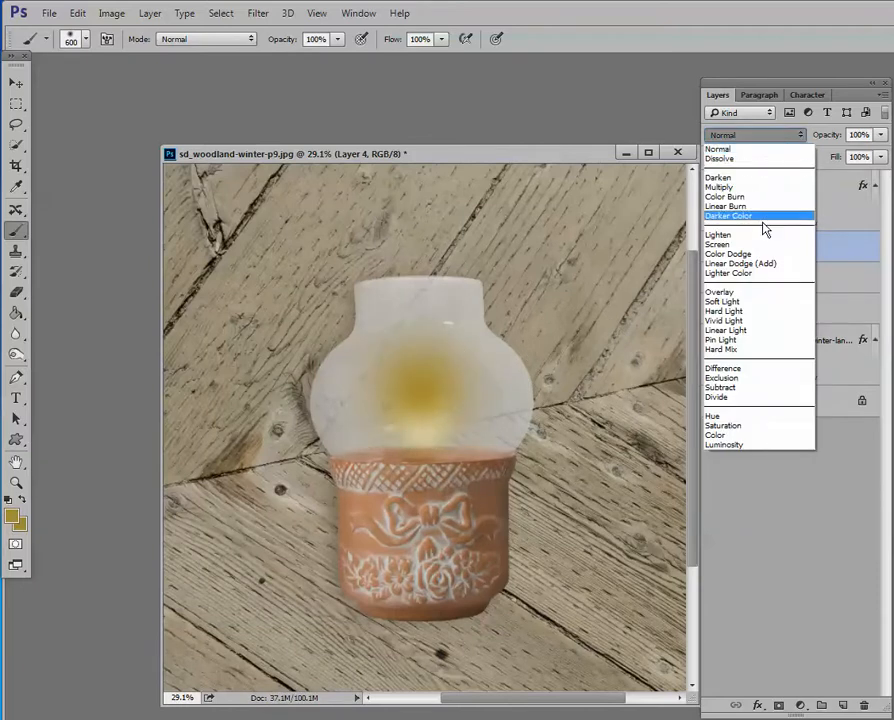
click(752, 254)
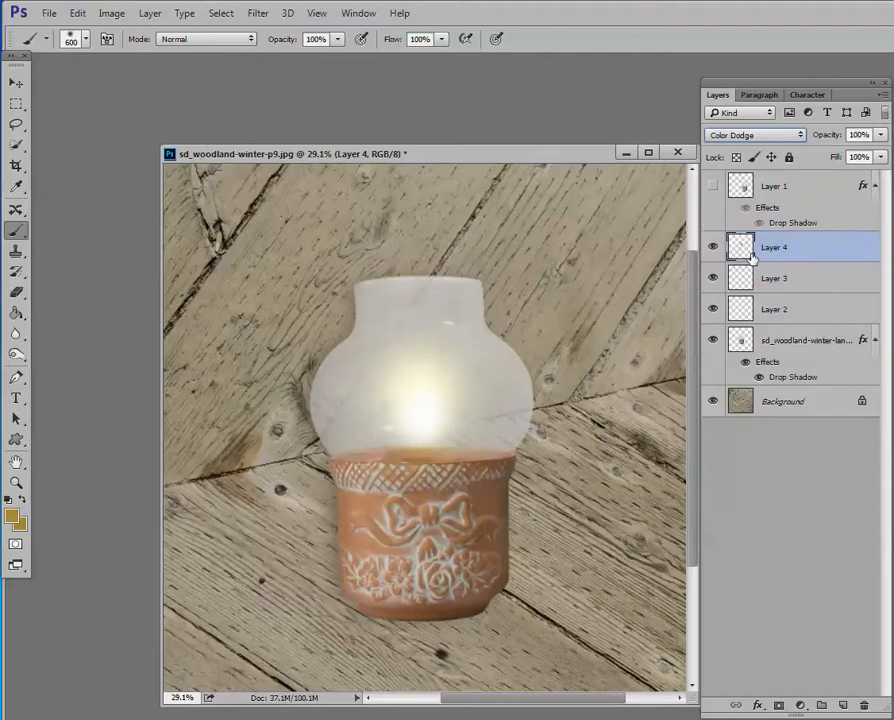
click(820, 405)
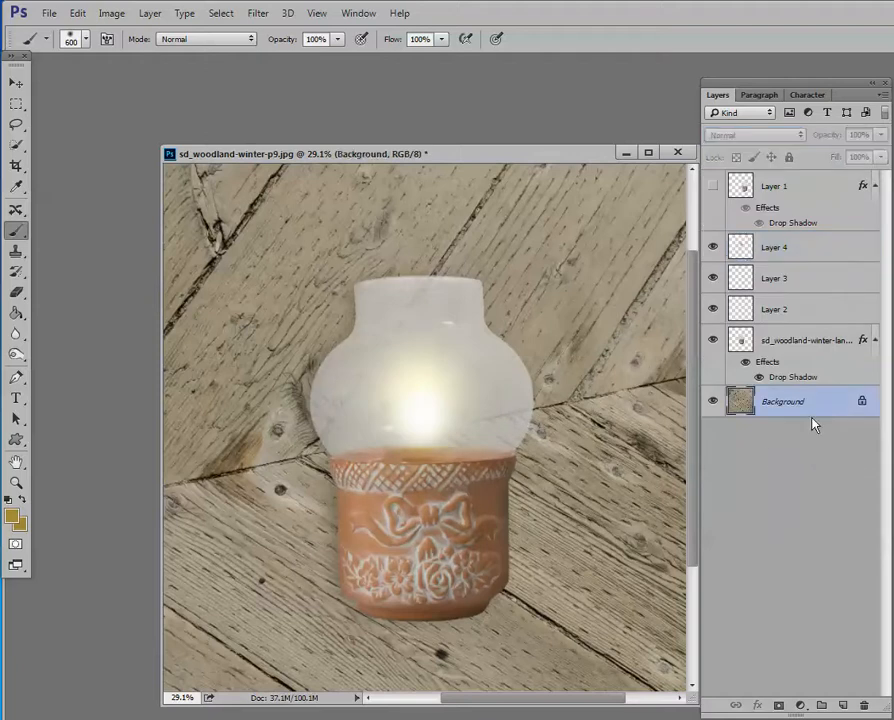
click(16, 83)
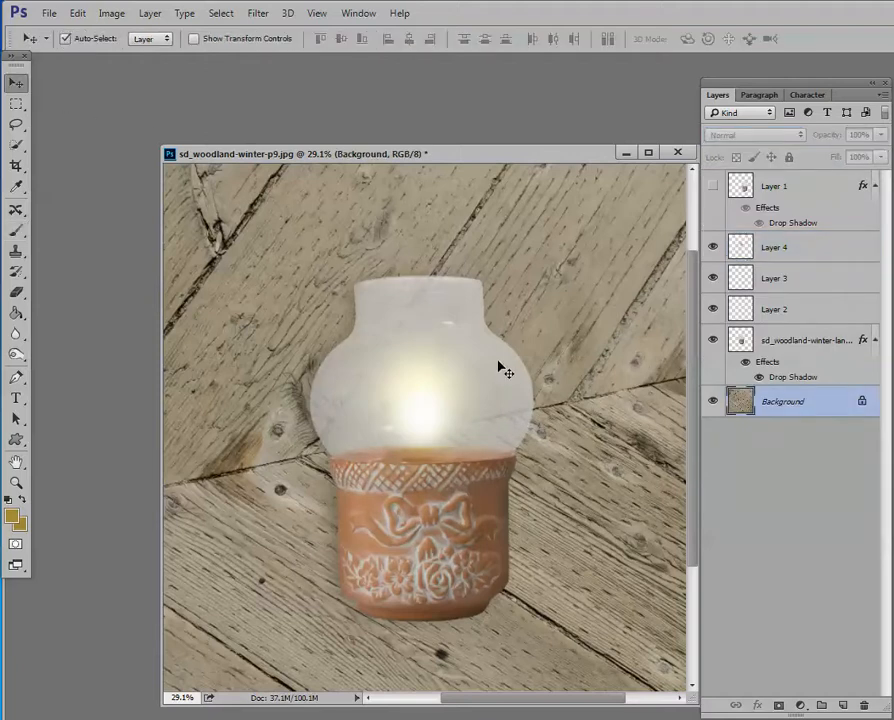